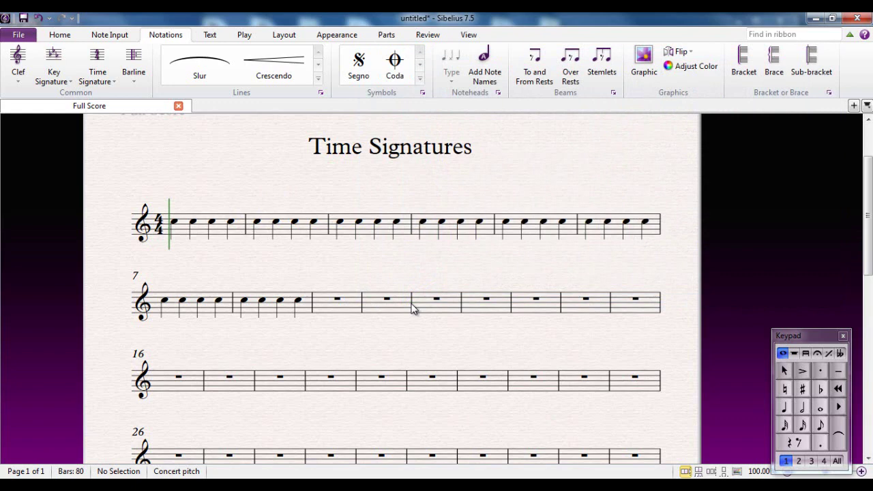
Step: Place a 3/4 time signature after the barline at the start of bar 11
left_click(412, 307)
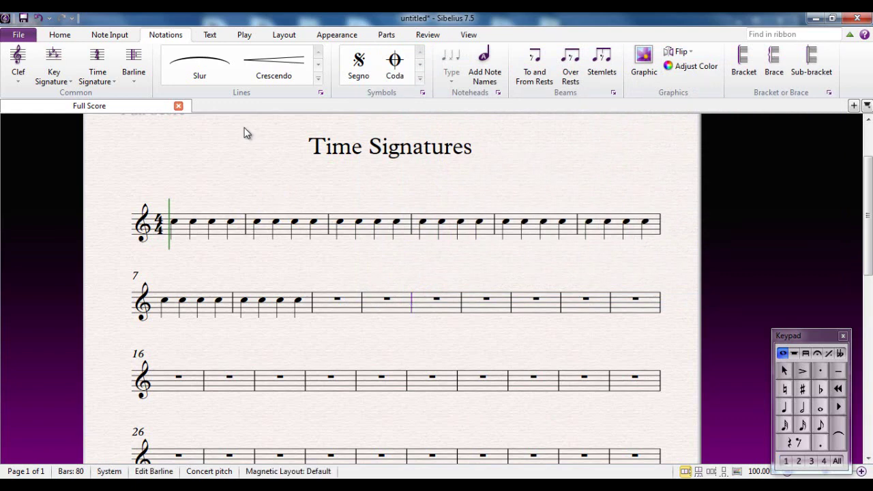
left_click(101, 71)
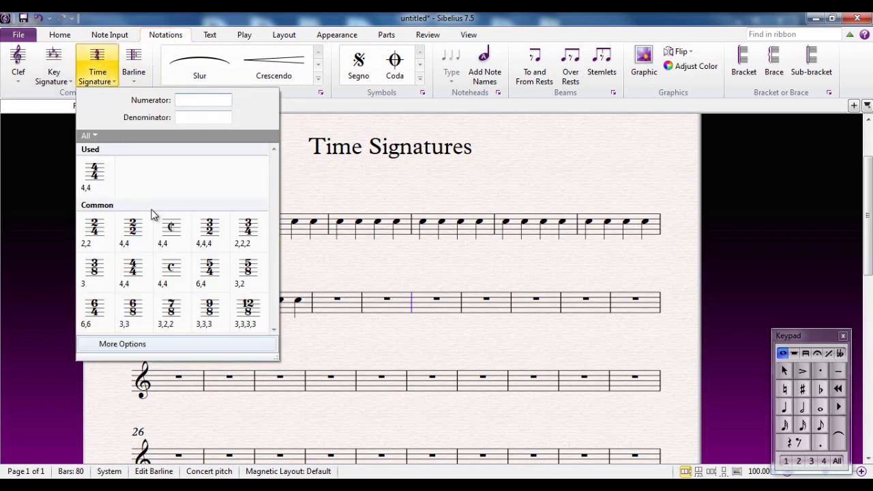
left_click(247, 230)
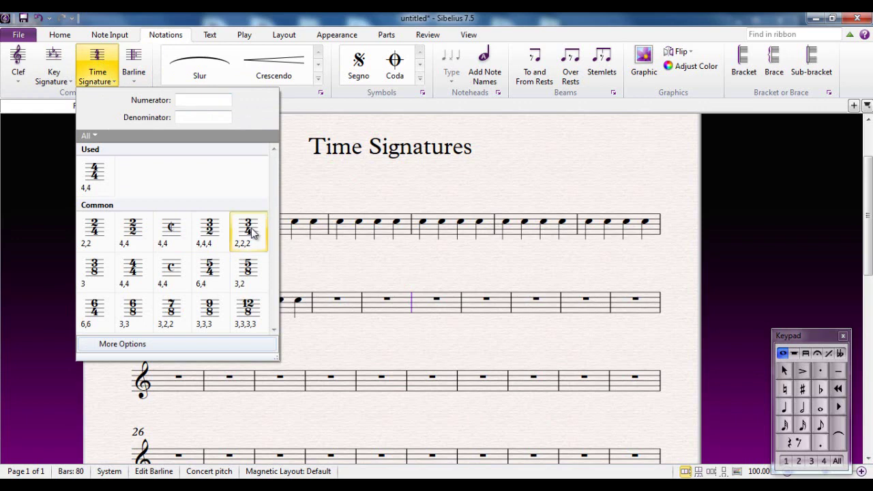
left_click_drag(436, 279, 430, 249)
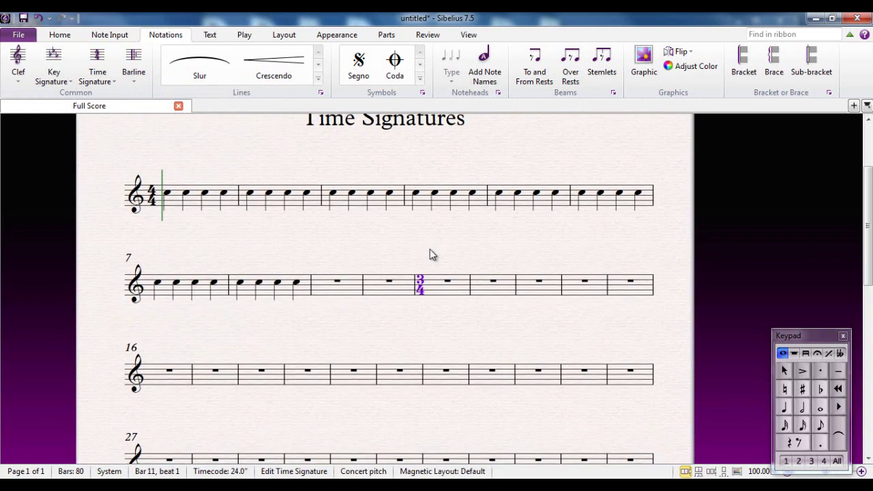
key("Escape")
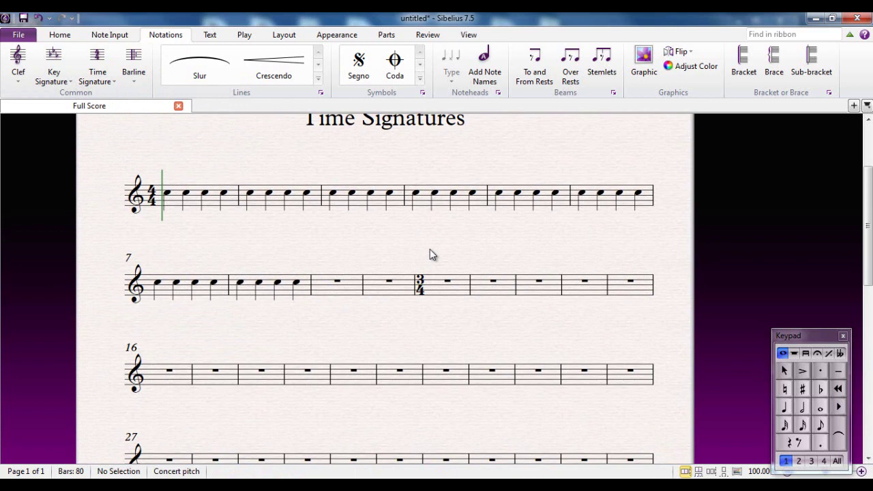
Step: Undo the 3/4 time signature placed from bar 11 onward
key("ctrl+z")
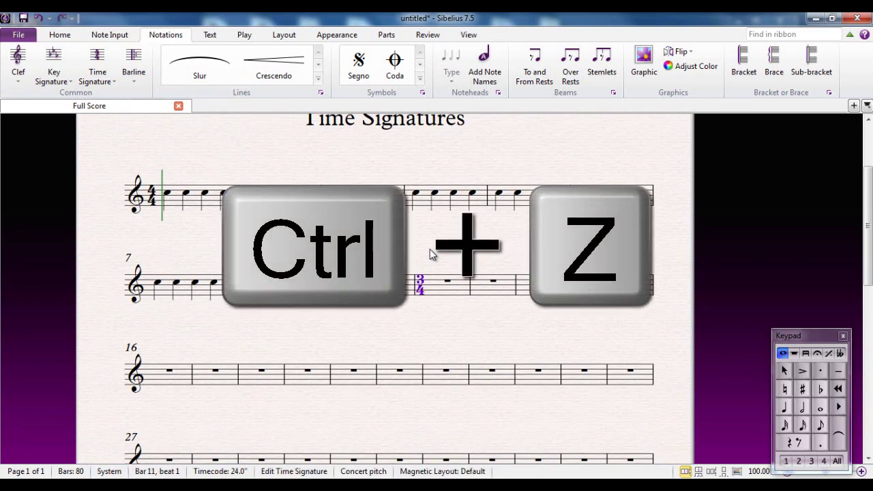
key("ctrl+z")
key("Escape")
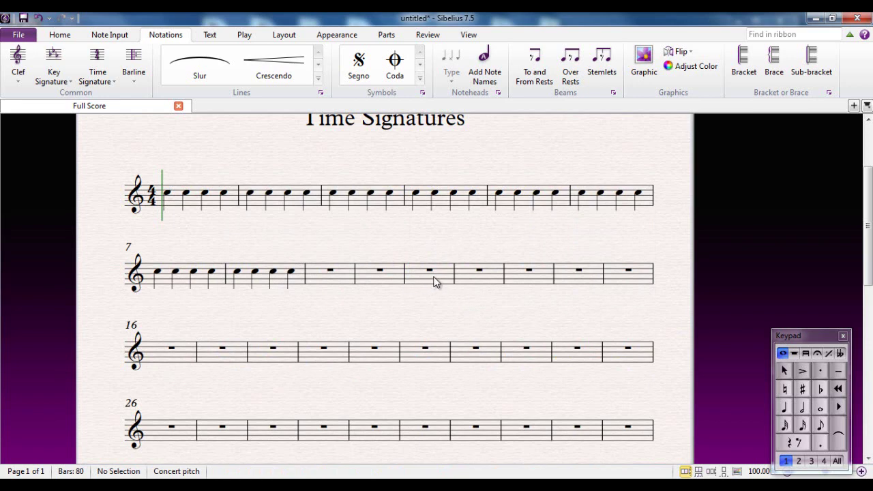
Step: Apply a 3/4 time signature to bar 11 only, as a selected passage
left_click(434, 276)
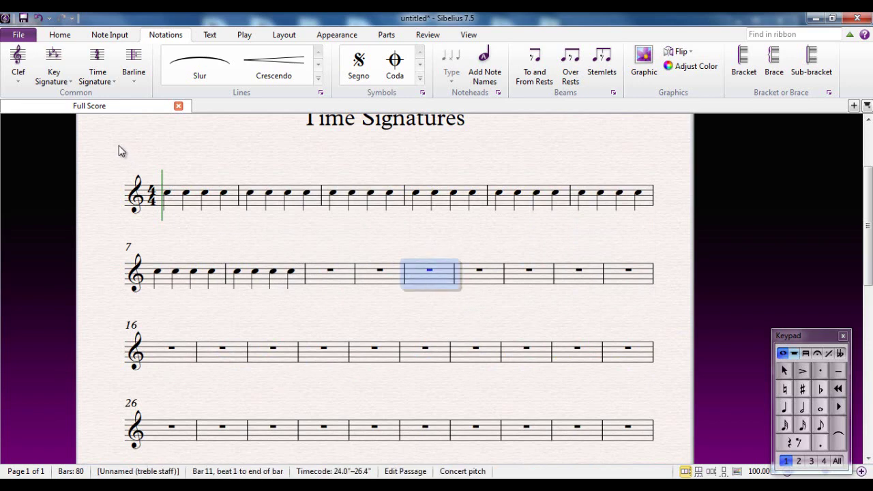
left_click(107, 81)
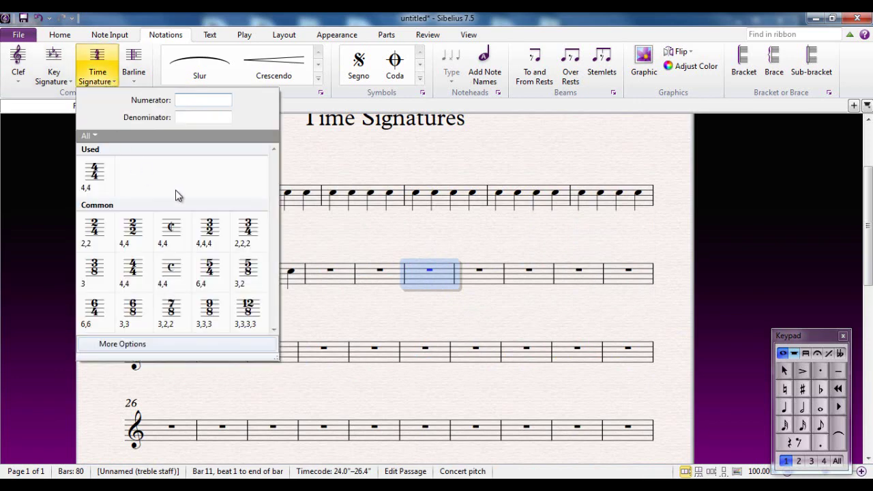
left_click(248, 230)
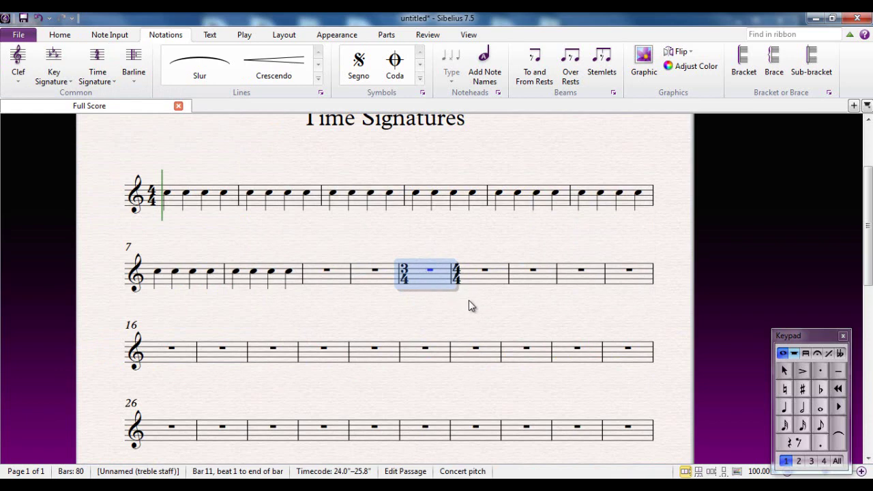
Step: Apply a 3/4 time signature to the passage from bar 20 through bar 23
left_click(361, 351)
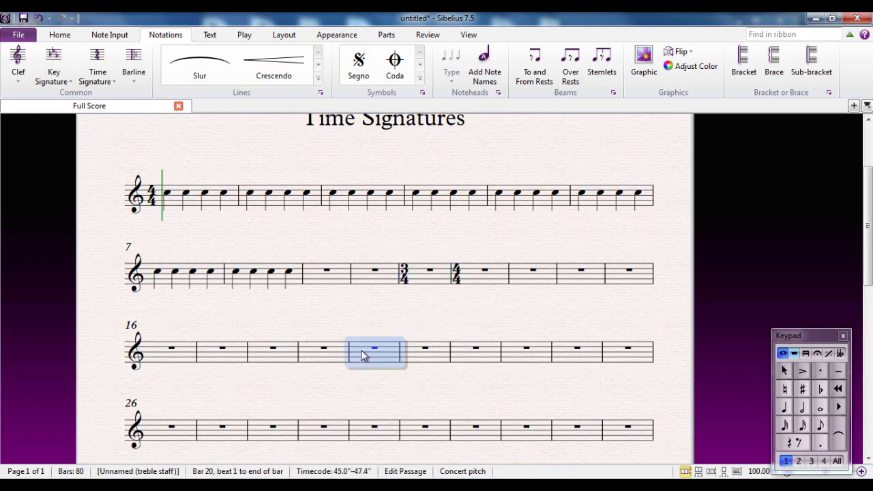
left_click(517, 360, "shift")
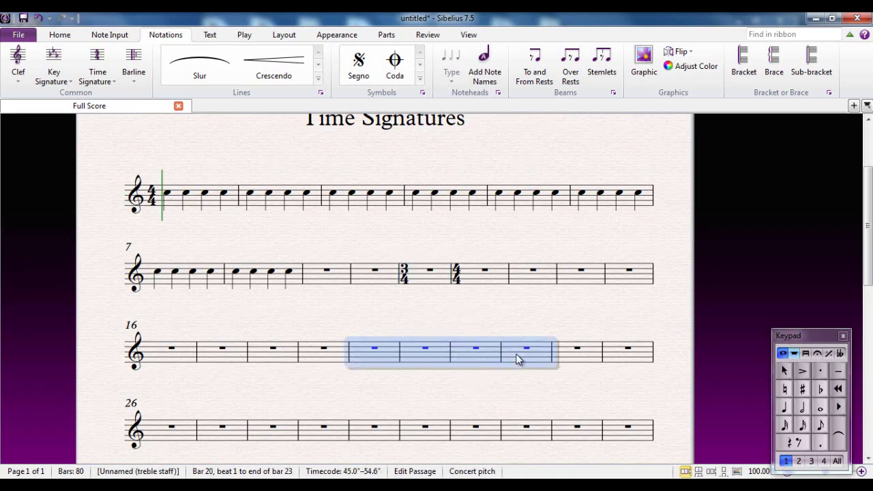
left_click(100, 66)
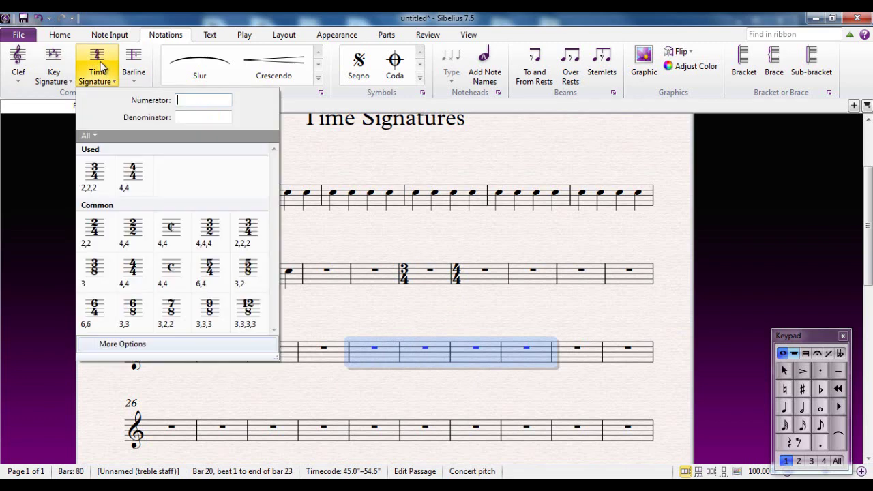
left_click(248, 232)
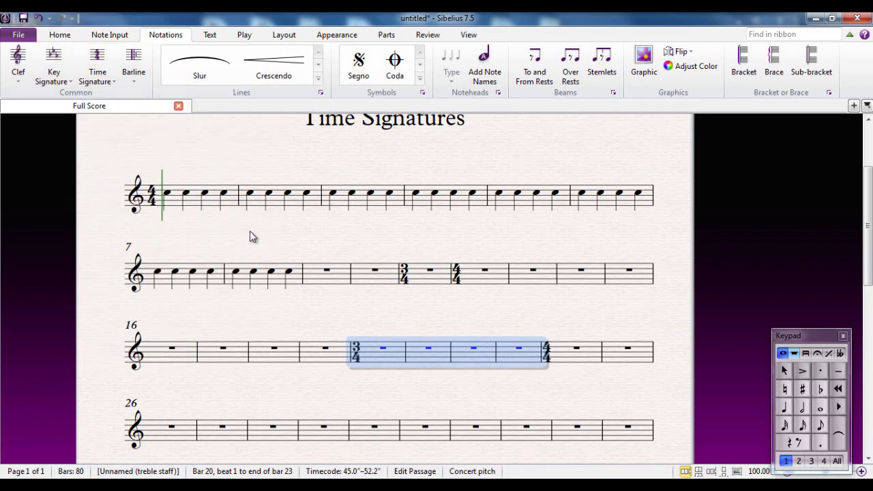
left_click(496, 385)
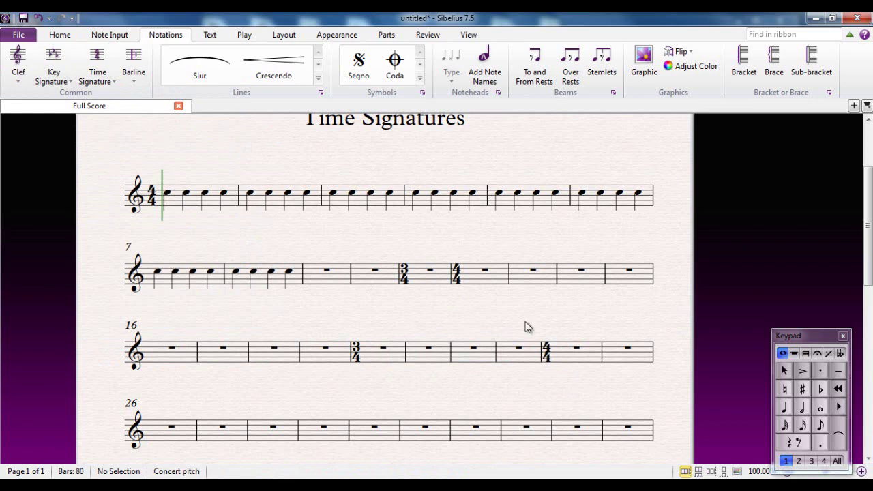
Step: Apply a 3/4 time signature to bar 3 only, which already contains four quarter notes
left_click(363, 206)
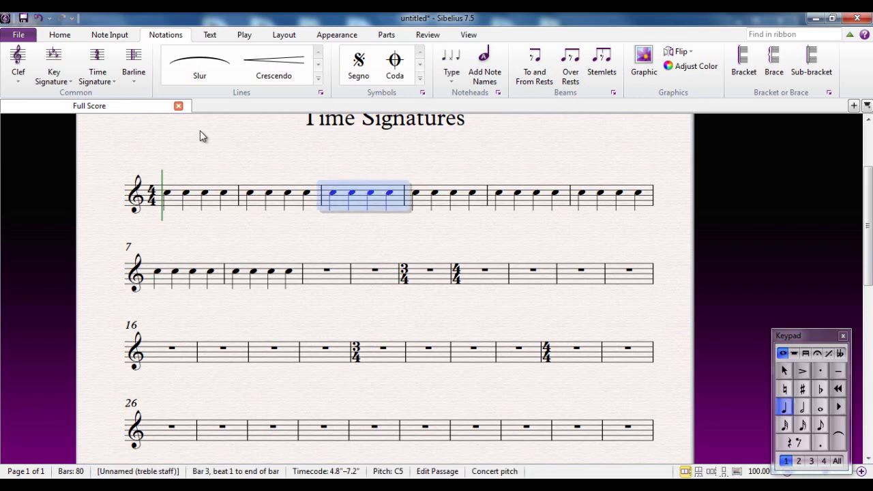
left_click(97, 73)
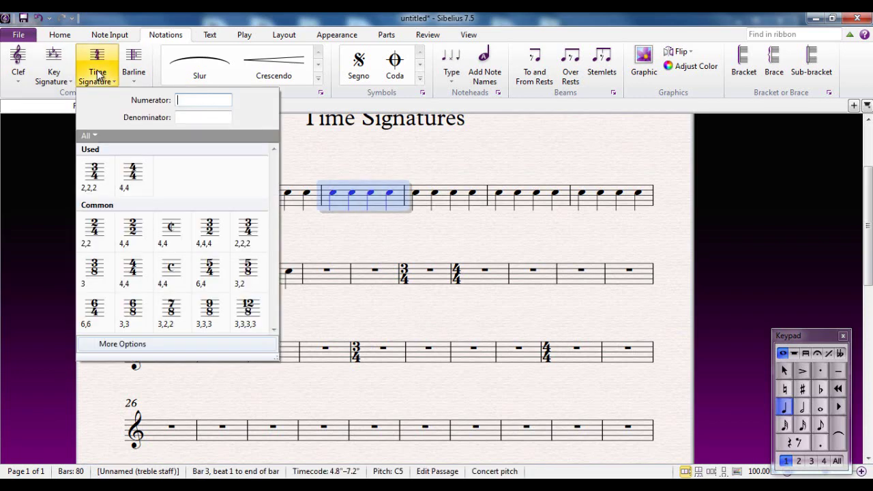
left_click(249, 233)
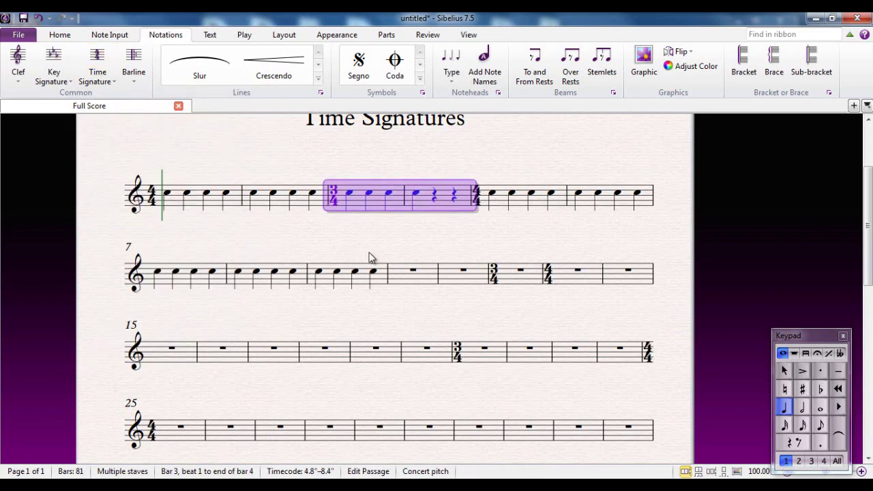
key("Escape")
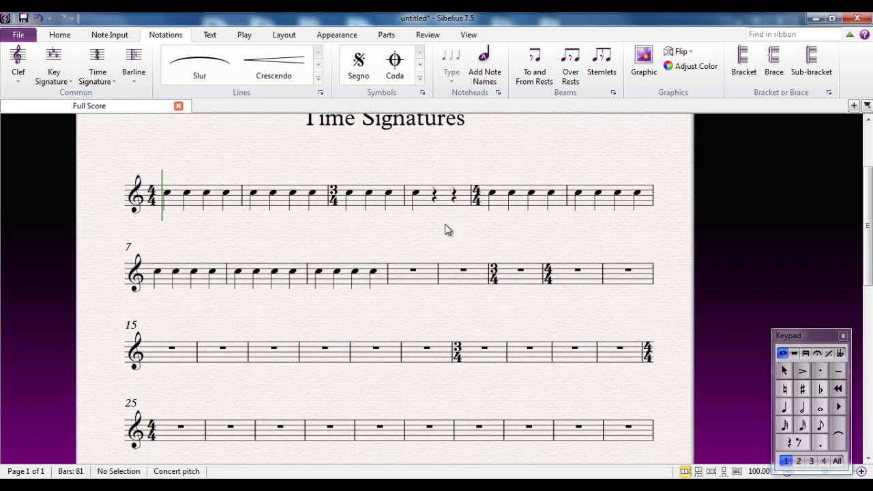
left_click(57, 36)
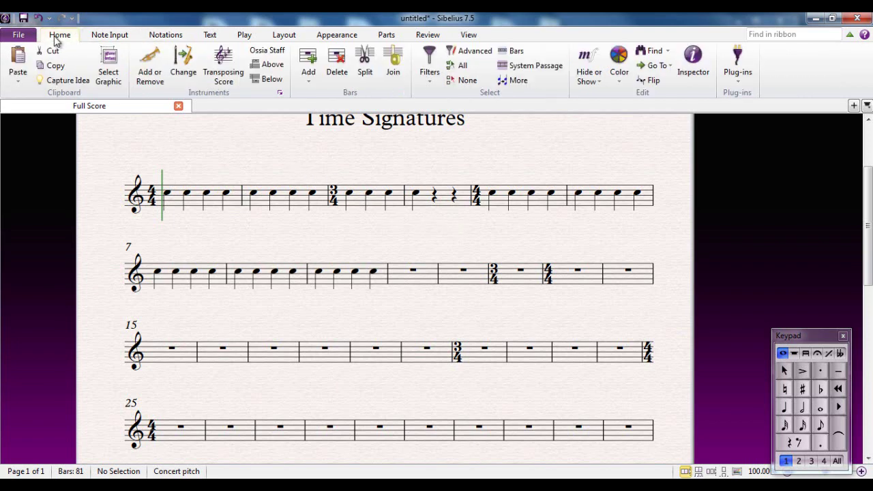
left_click(165, 35)
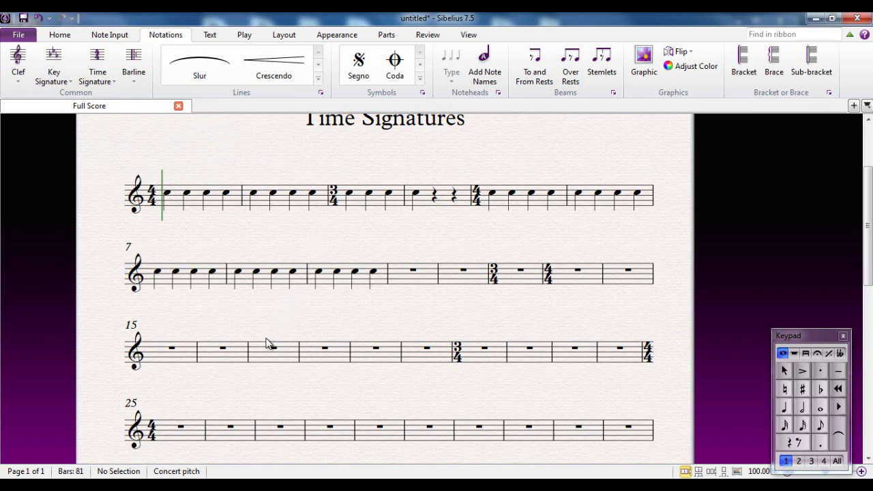
Step: Apply a custom time signature to bar 17 with numerator 10 and denominator 8
left_click(266, 364)
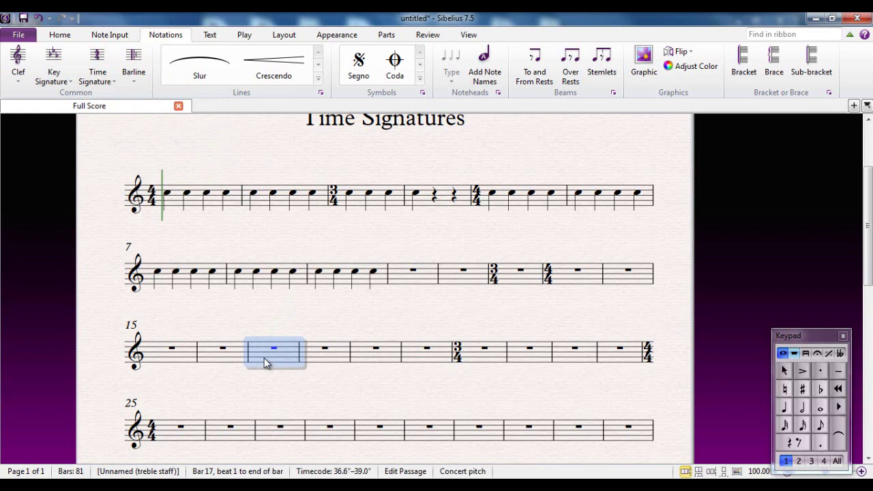
key("t")
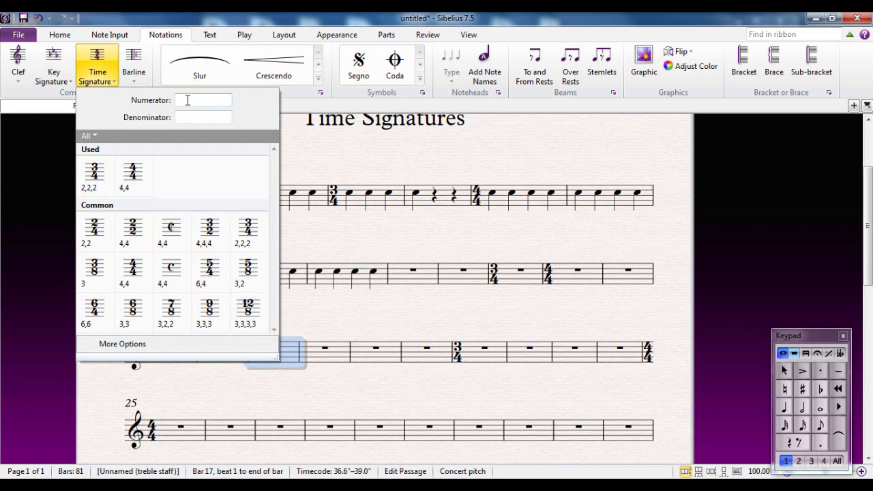
type("10")
left_click(188, 118)
type("8")
key("Return")
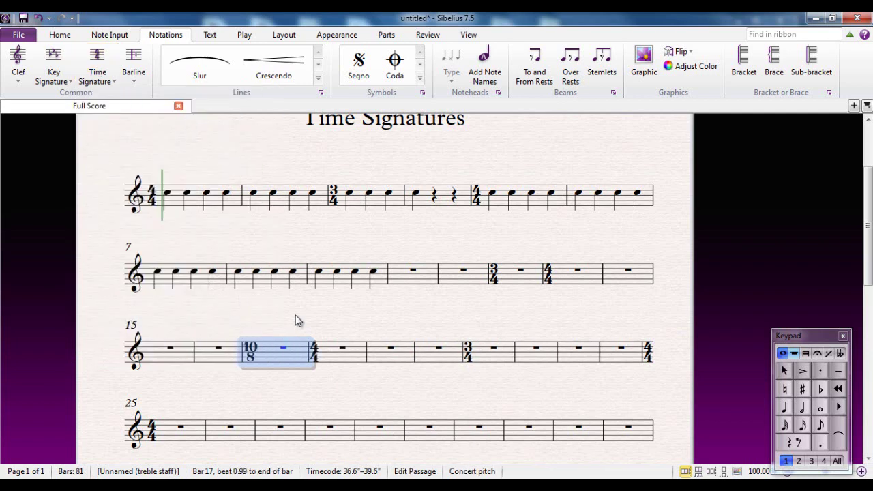
key("Escape")
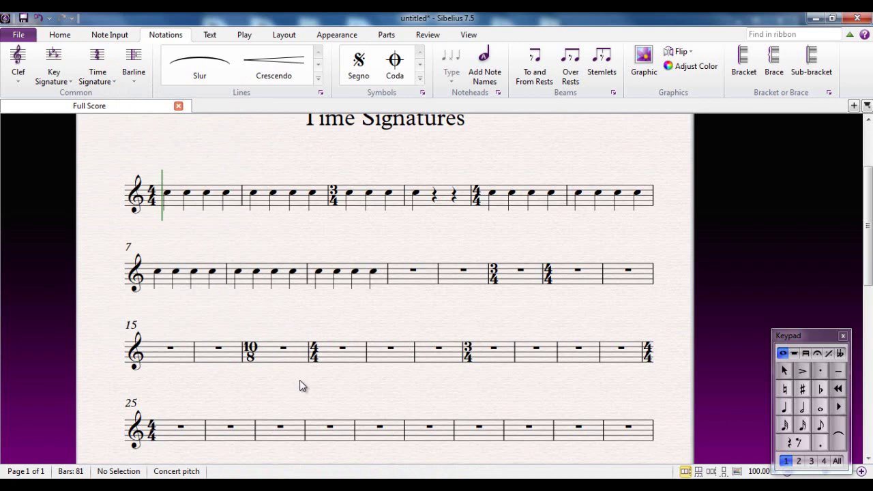
left_click(105, 73)
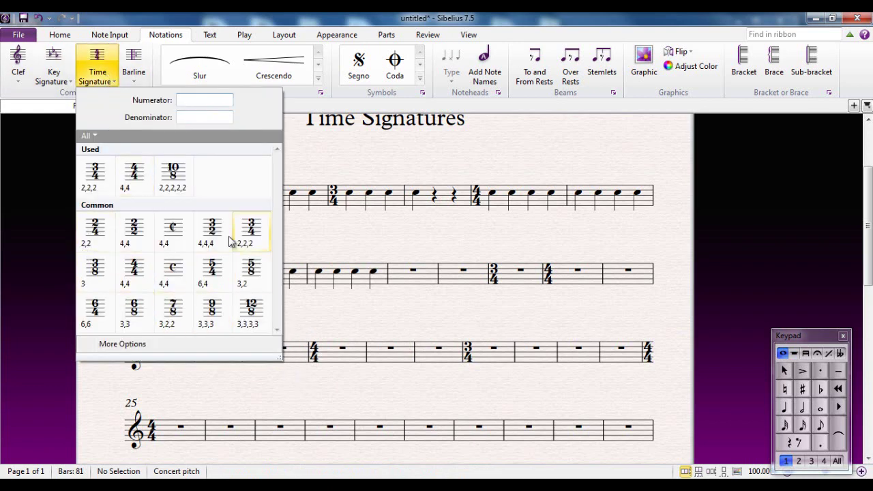
left_click(196, 99)
left_click(420, 308)
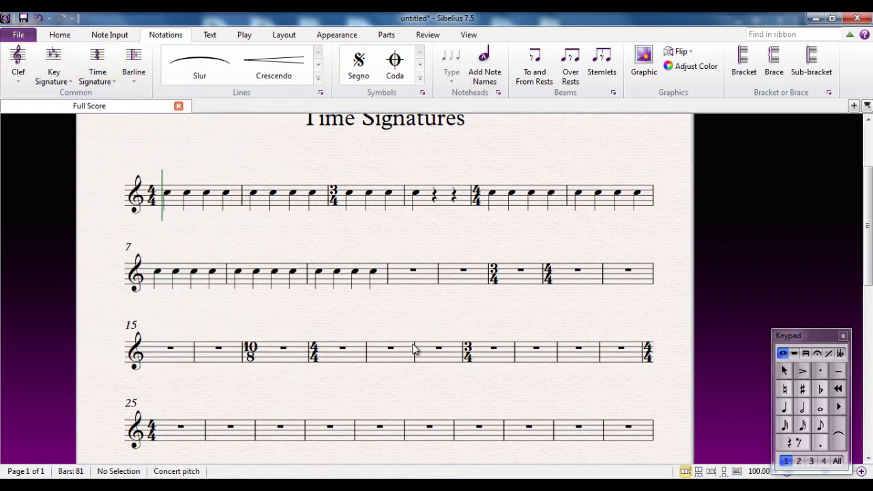
Step: Apply a custom time signature to bar 19 with numerator 17 and denominator 1
left_click(399, 360)
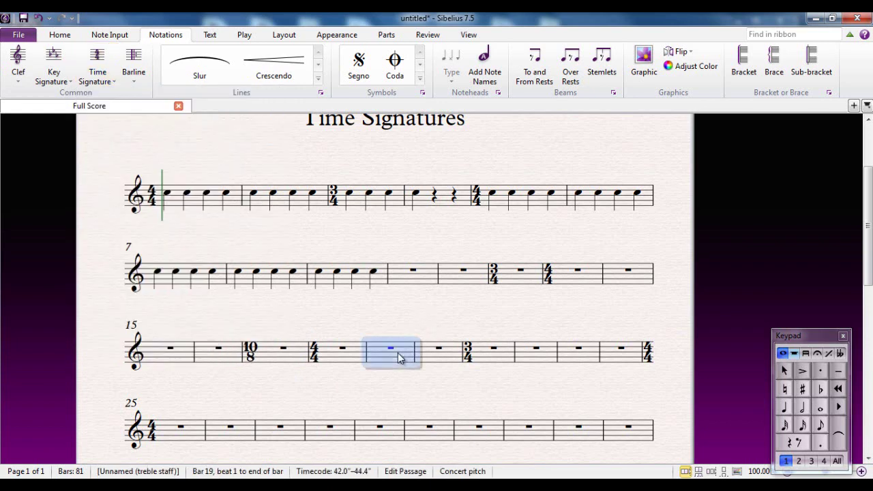
left_click(95, 74)
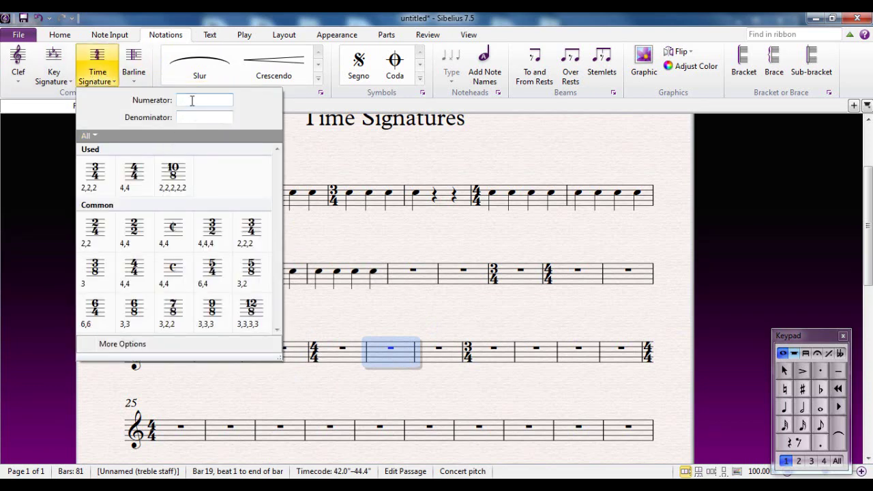
type("17")
left_click(195, 116)
type("1")
key("Return")
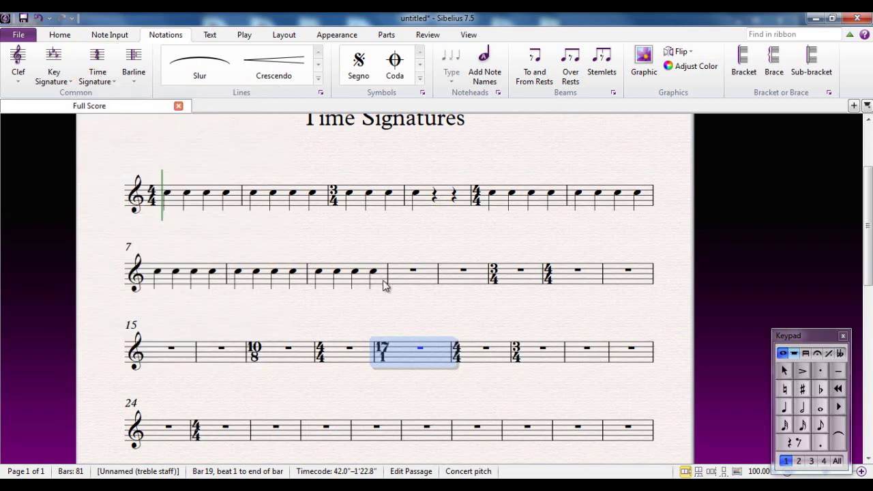
key("Escape")
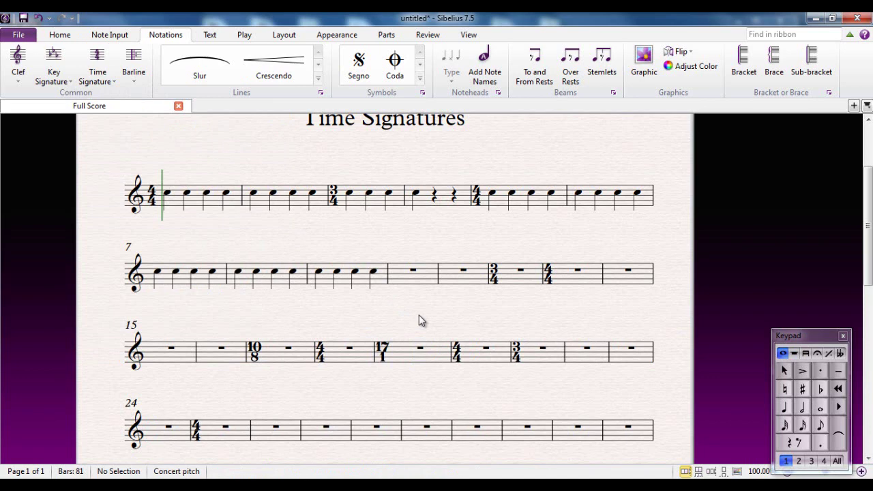
left_click(100, 76)
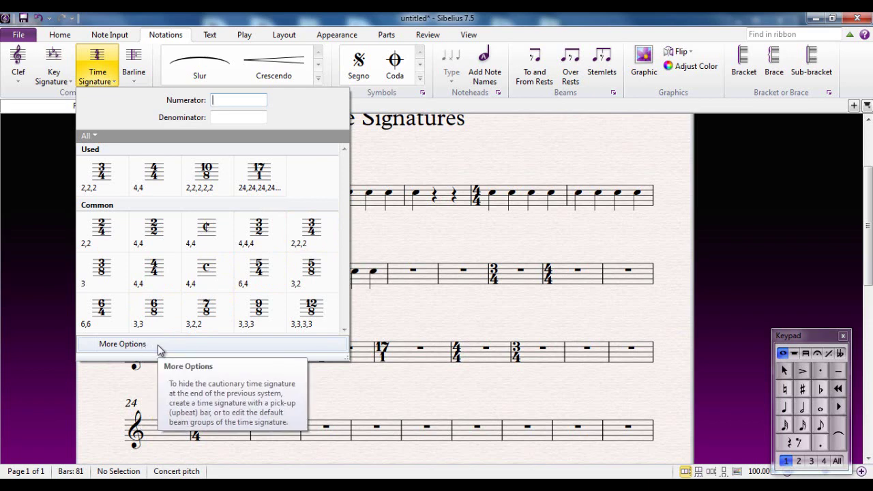
left_click(447, 317)
Step: Set up a custom time signature for bar 29 with numerator 10 and denominator 8 in the full time signature options
scroll(419, 310, "down", 3)
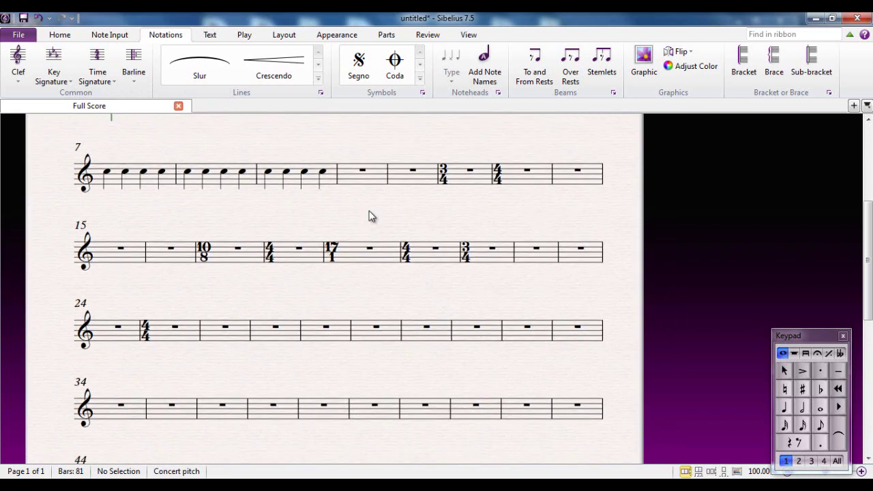
left_click(369, 337)
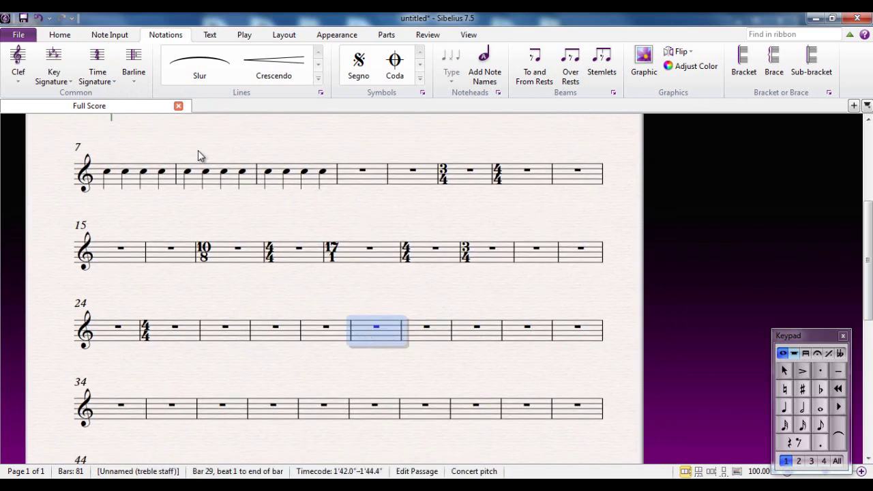
left_click(97, 77)
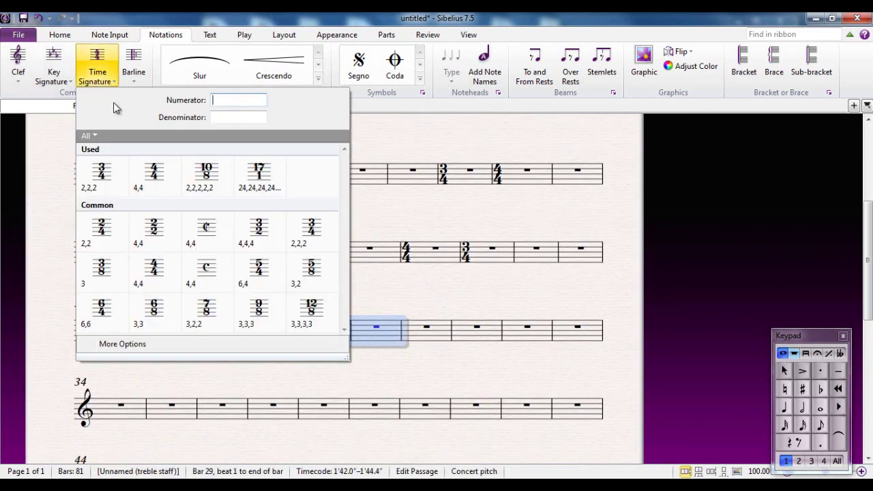
left_click(171, 343)
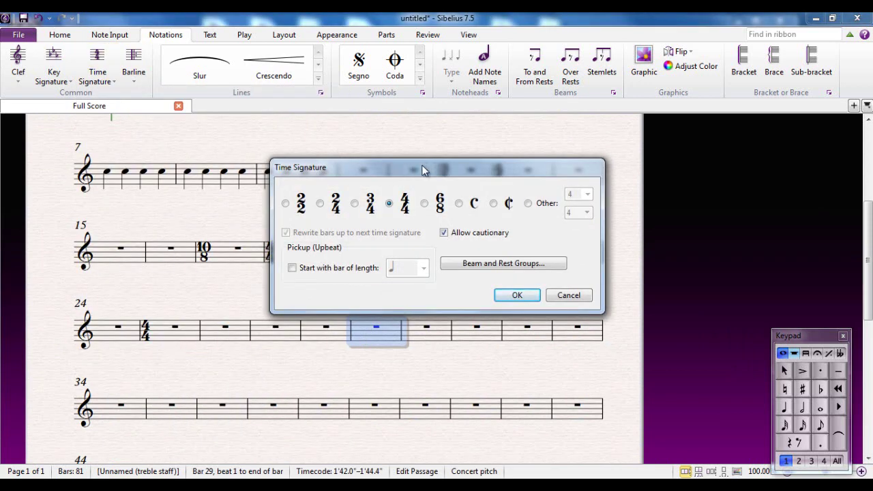
left_click_drag(423, 170, 366, 179)
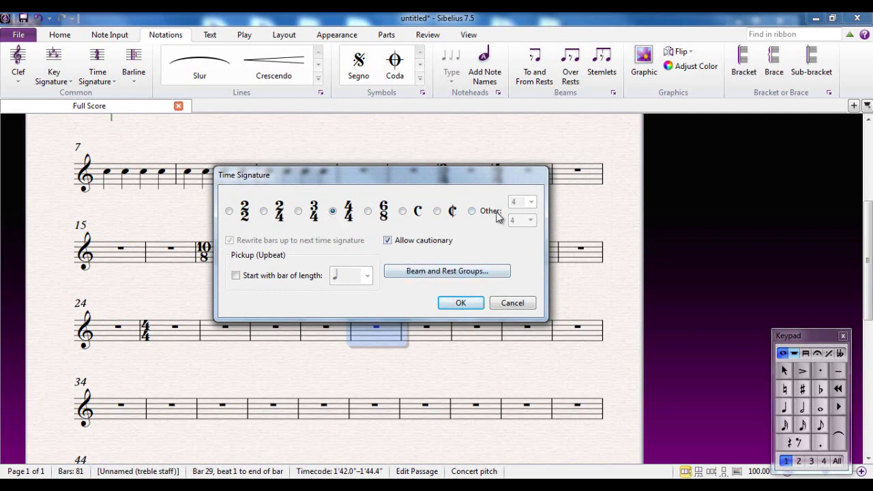
left_click(472, 213)
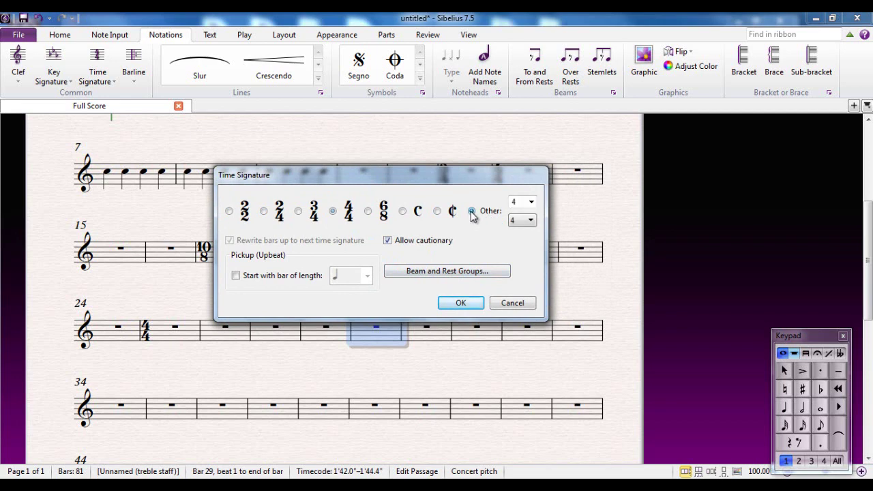
left_click(532, 203)
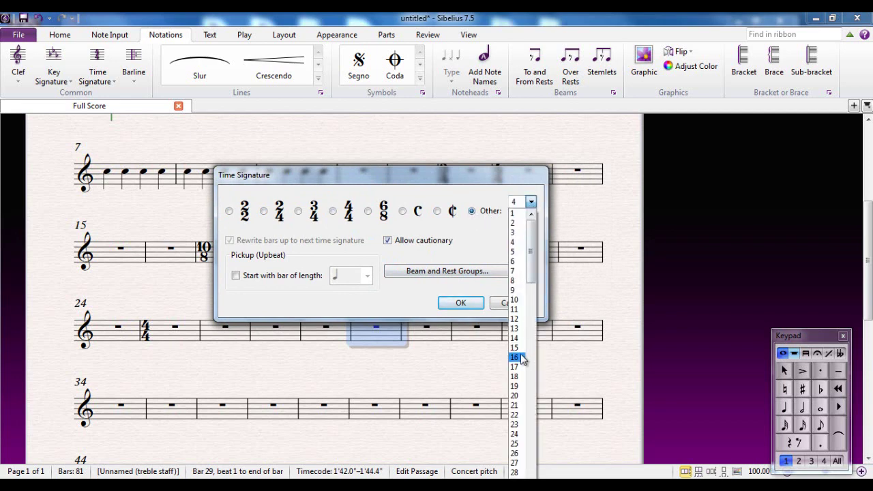
left_click(515, 301)
left_click(531, 220)
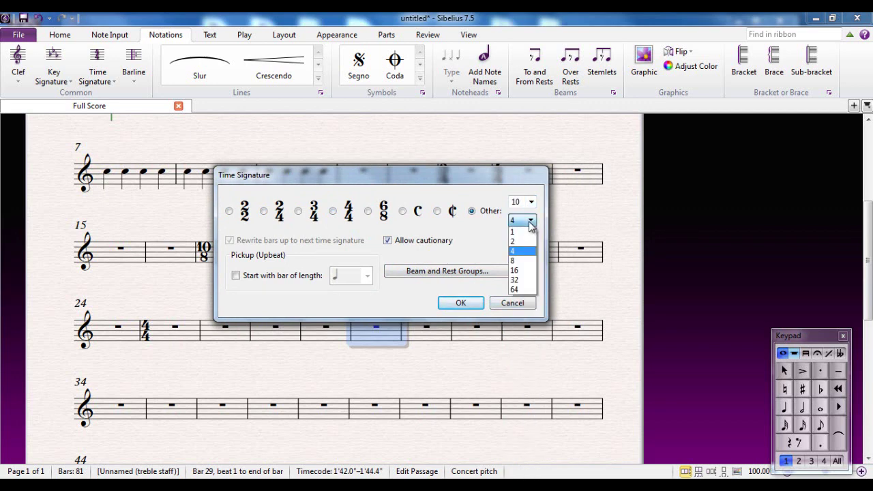
left_click(526, 265)
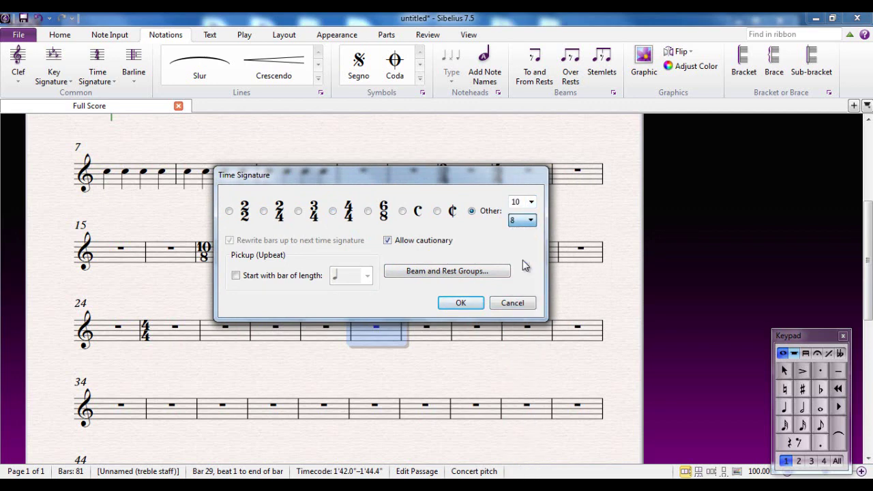
Step: Set the eighth-note beam grouping to 3,3,4 and apply the 10/8 time signature to bar 29
left_click(468, 273)
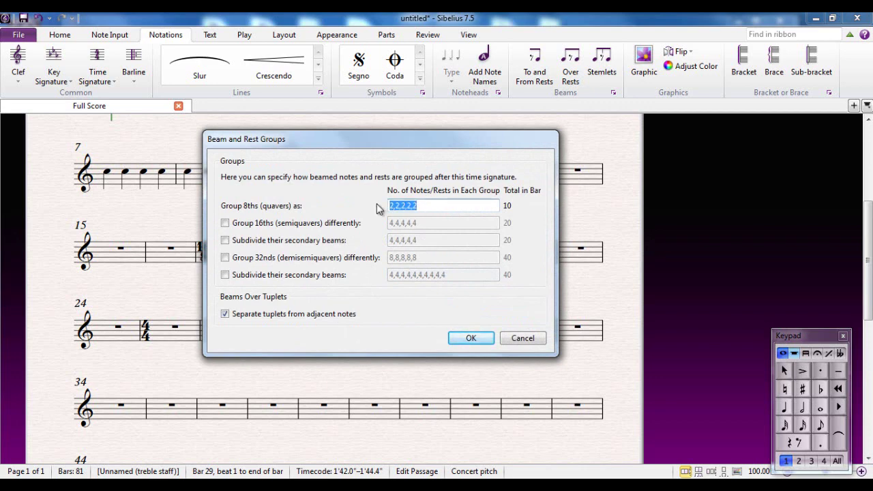
type("3,3")
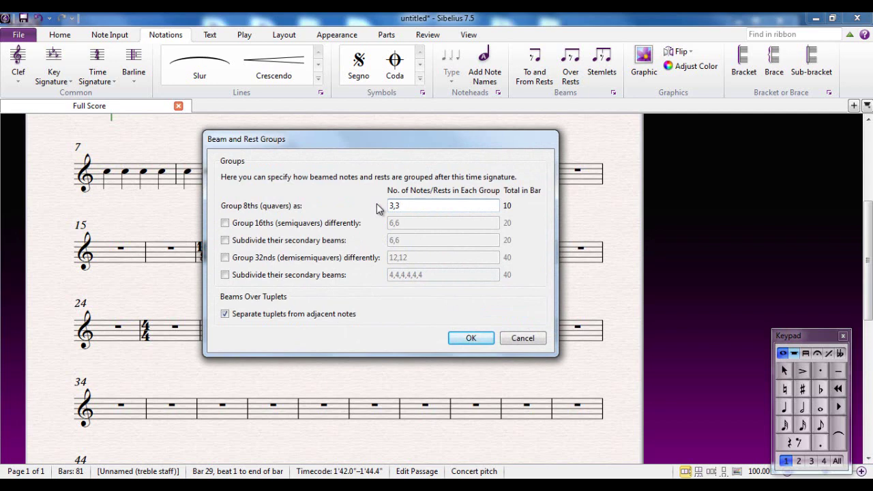
type(",4")
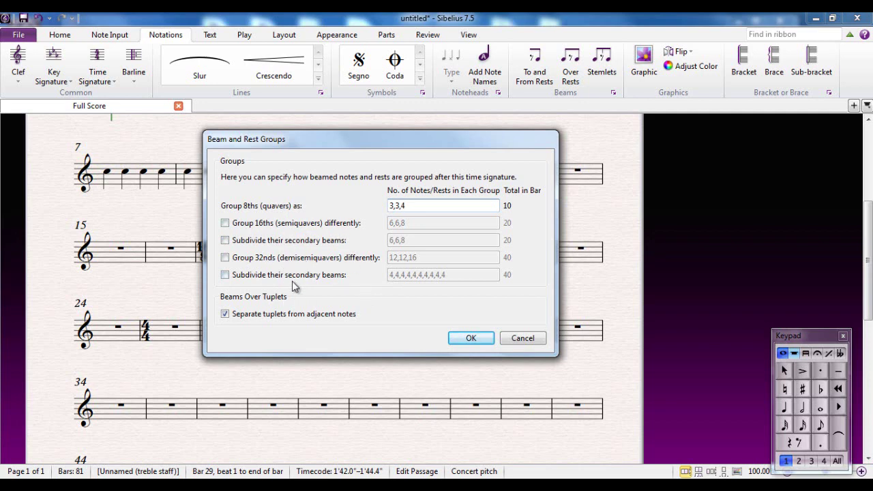
left_click(468, 342)
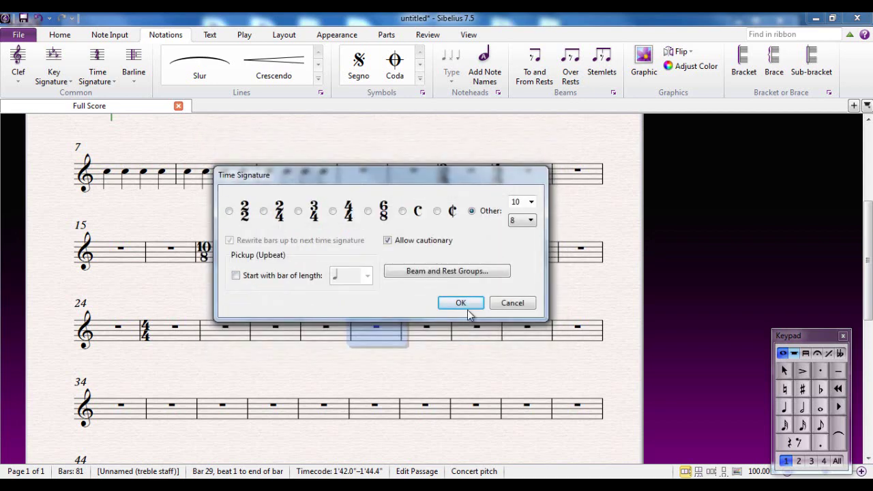
left_click(470, 307)
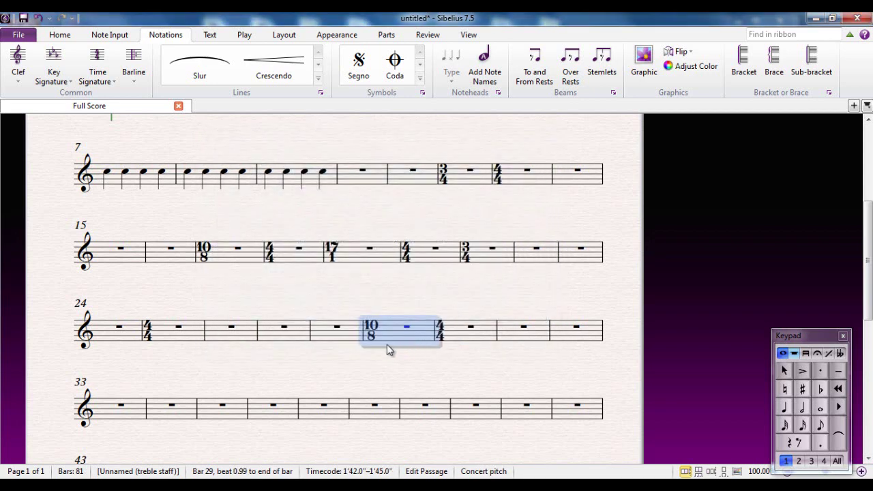
Step: Fill bar 29 with ten eighth notes on C5
left_click(822, 427)
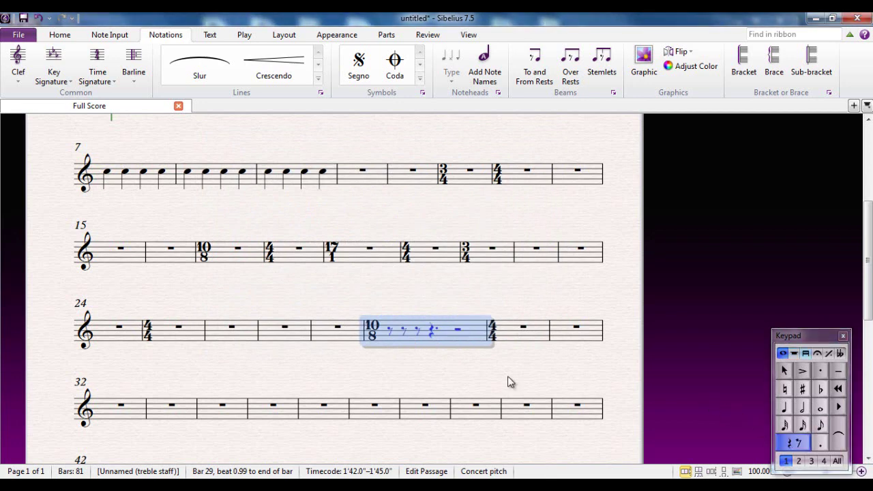
left_click(393, 332)
key("c")
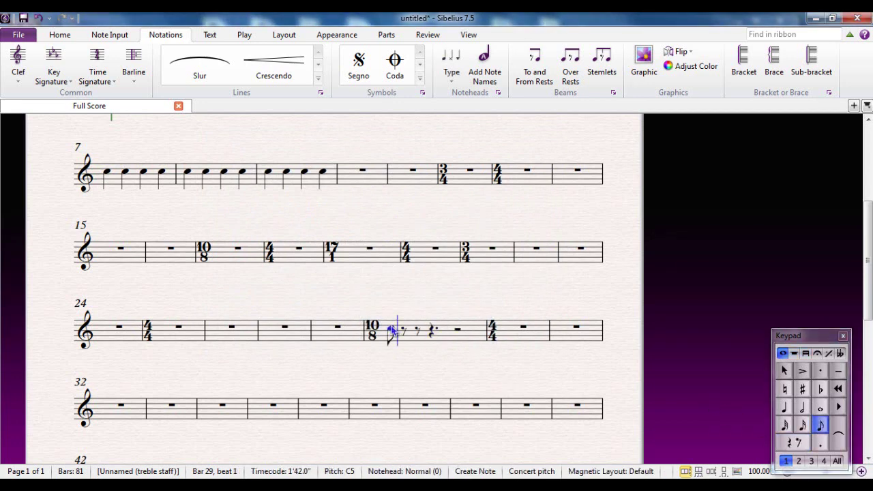
key("c")
key("c")
key("c")
key("c")
key("c")
key("c")
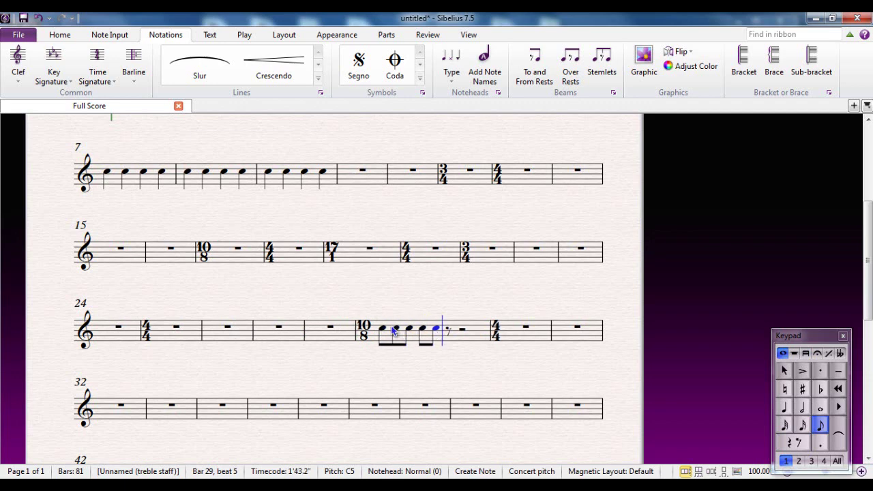
key("c")
key("c")
key("c")
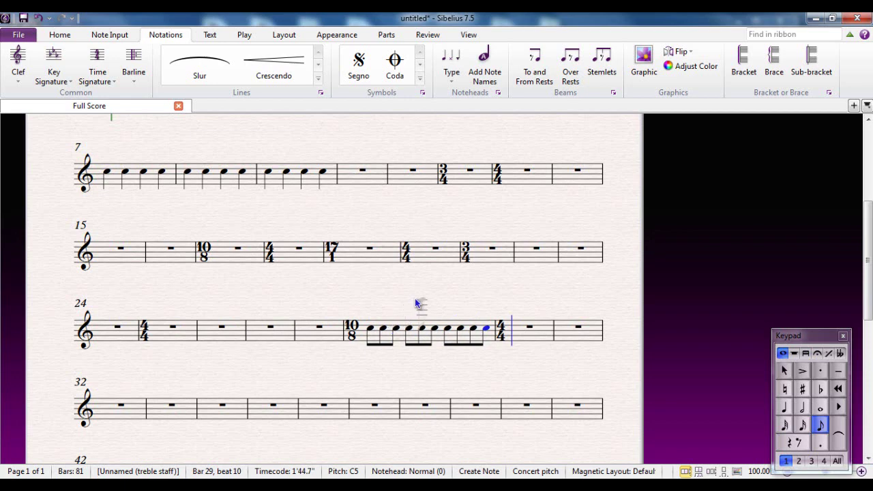
key("Escape")
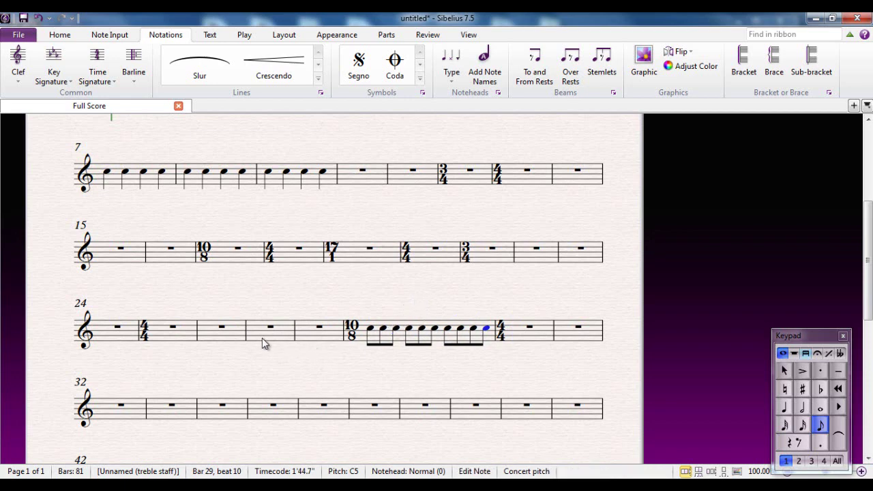
Step: Apply a 10/8 time signature to bar 26 with the eighth notes grouped as 2,2,2,2,2
left_click(219, 336)
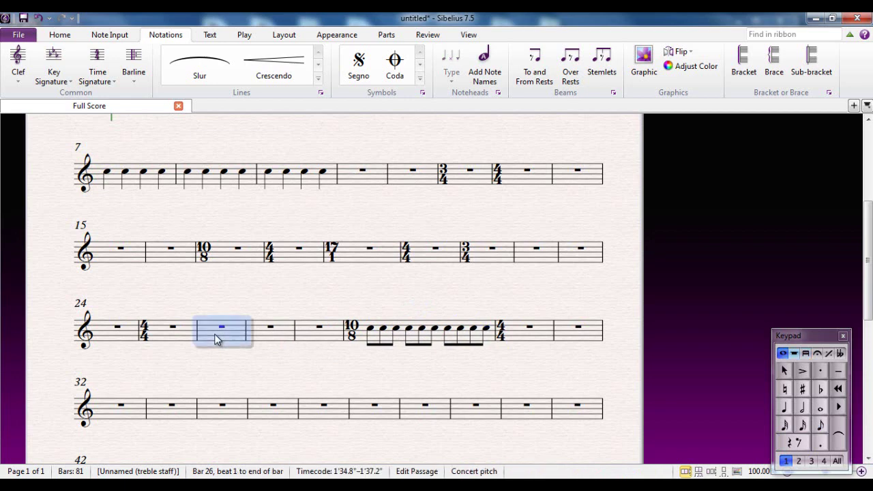
left_click(111, 80)
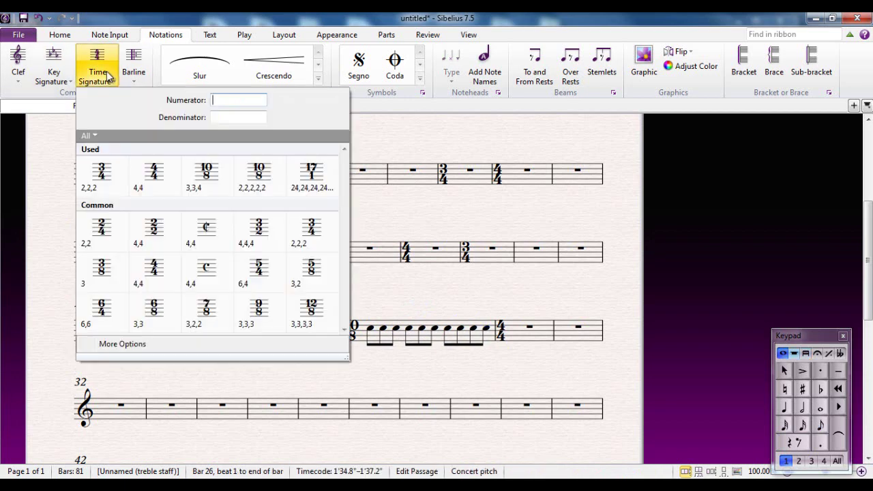
left_click(209, 350)
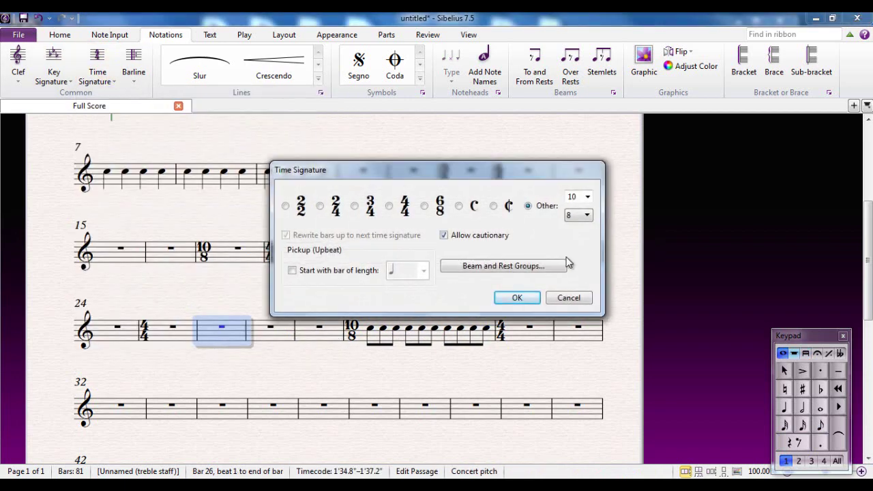
left_click(529, 272)
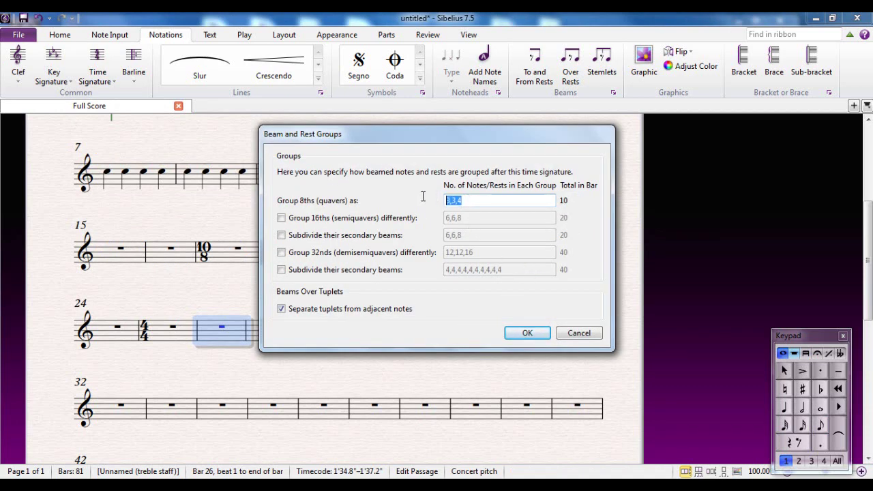
type("2")
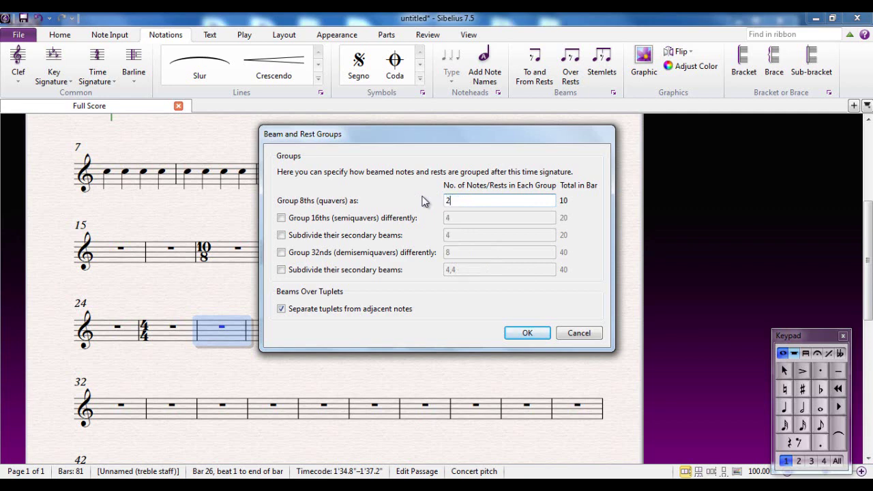
type(",2,2,2,2,2,2,2")
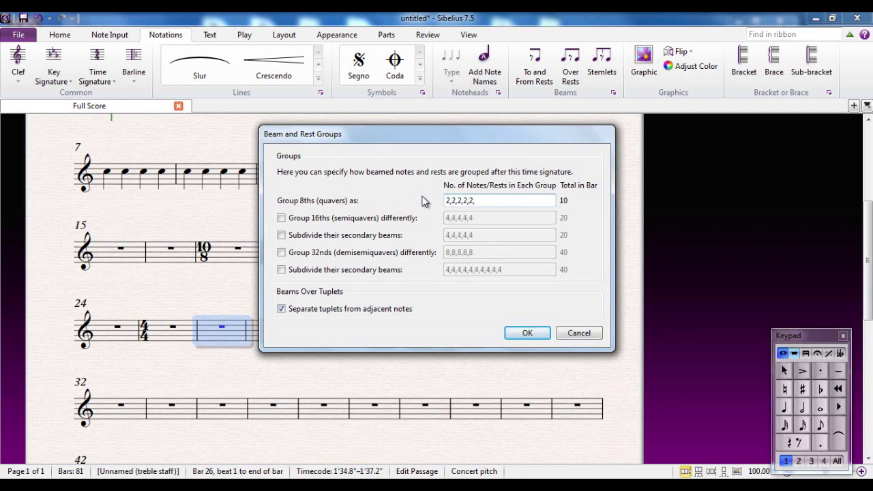
left_click(529, 334)
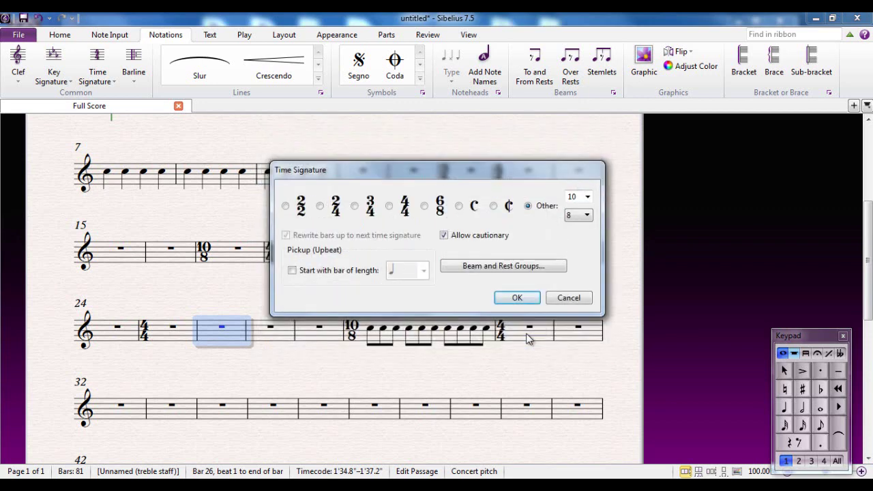
left_click(517, 297)
left_click(440, 356)
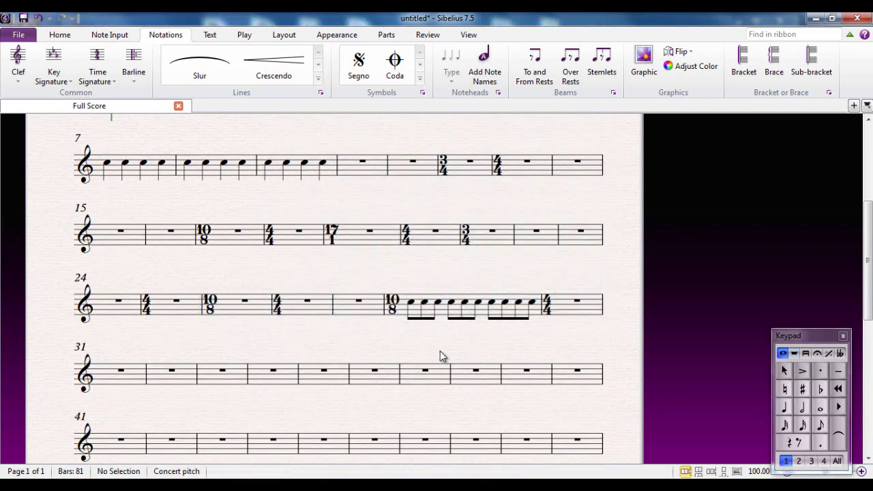
Step: Fill bar 26 with ten eighth notes on C5 and leave note input
key("3")
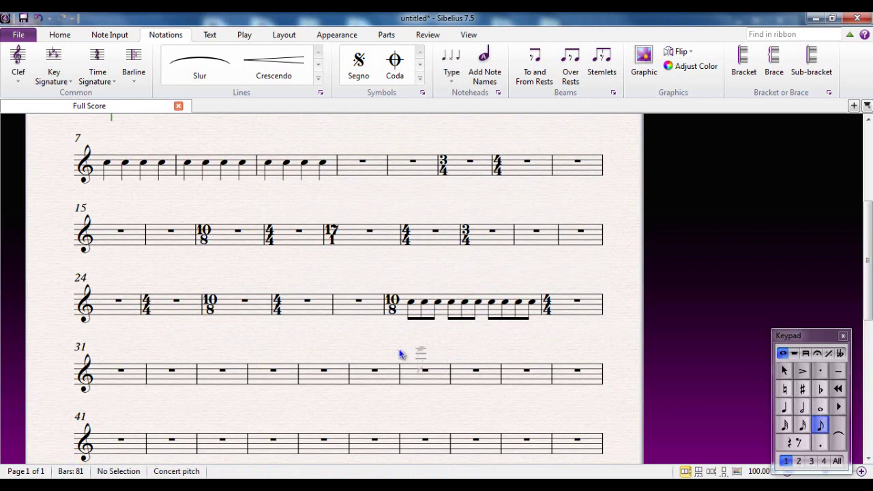
left_click(226, 305)
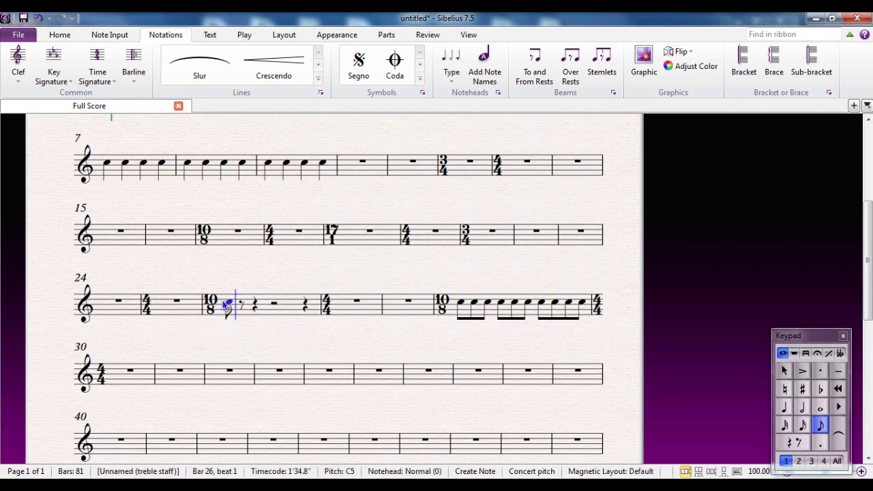
key("c")
key("c")
key("c")
key("c")
key("c")
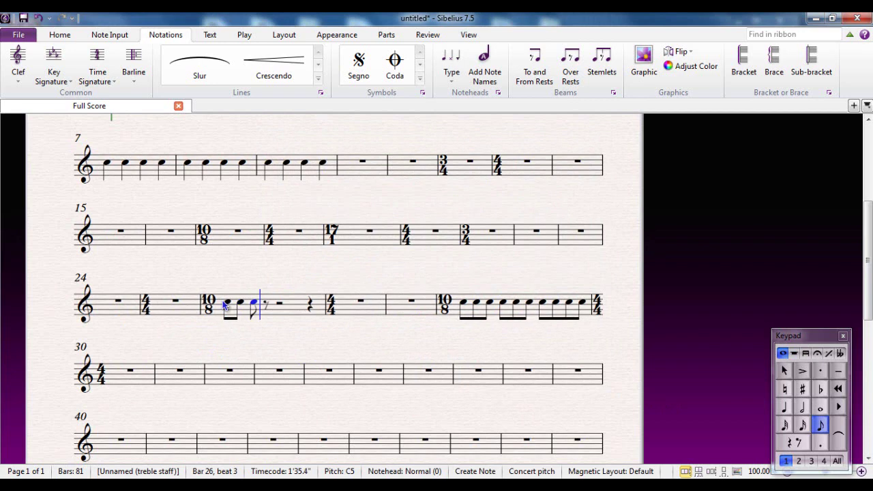
key("c")
key("c")
key("c")
key("c")
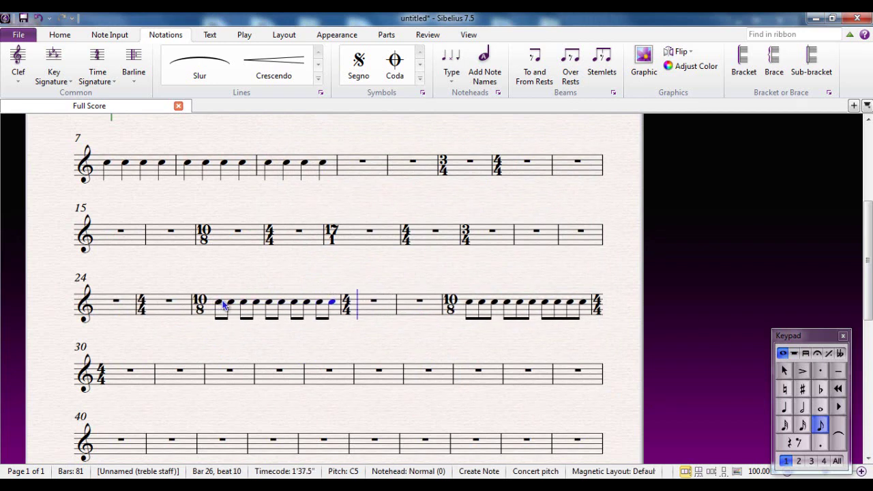
left_click(403, 341)
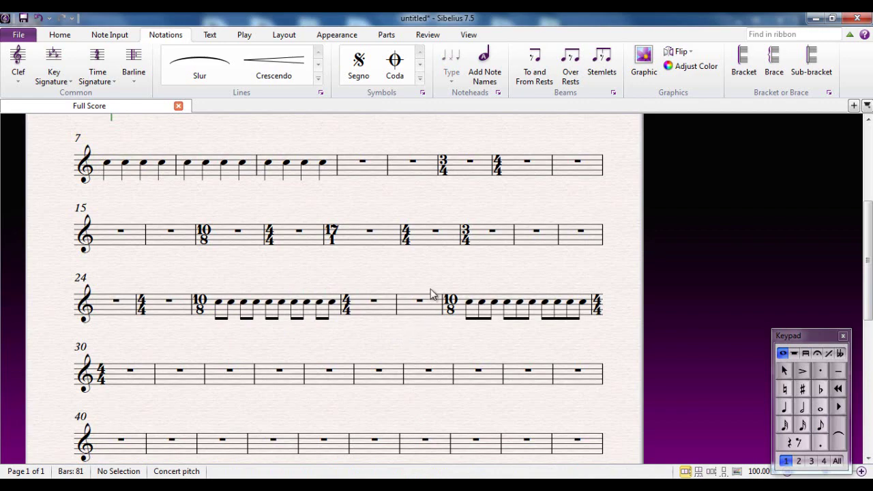
left_click_drag(440, 275, 468, 321)
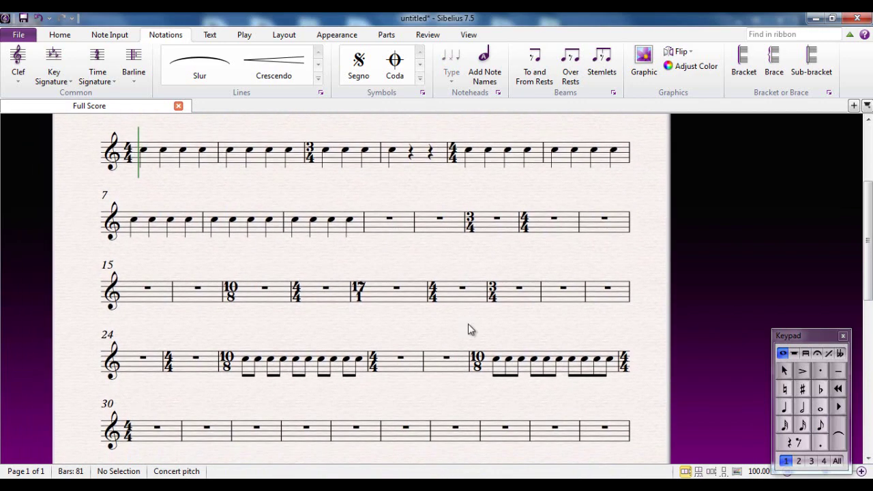